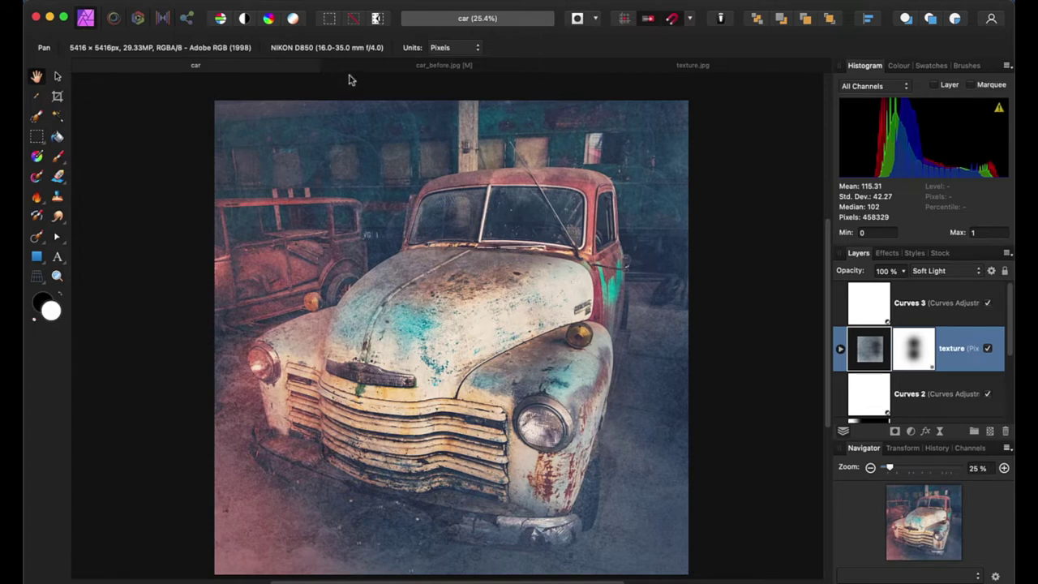
Step: Browse the car_before and texture documents, ending on the unedited truck photo
left_click(430, 69)
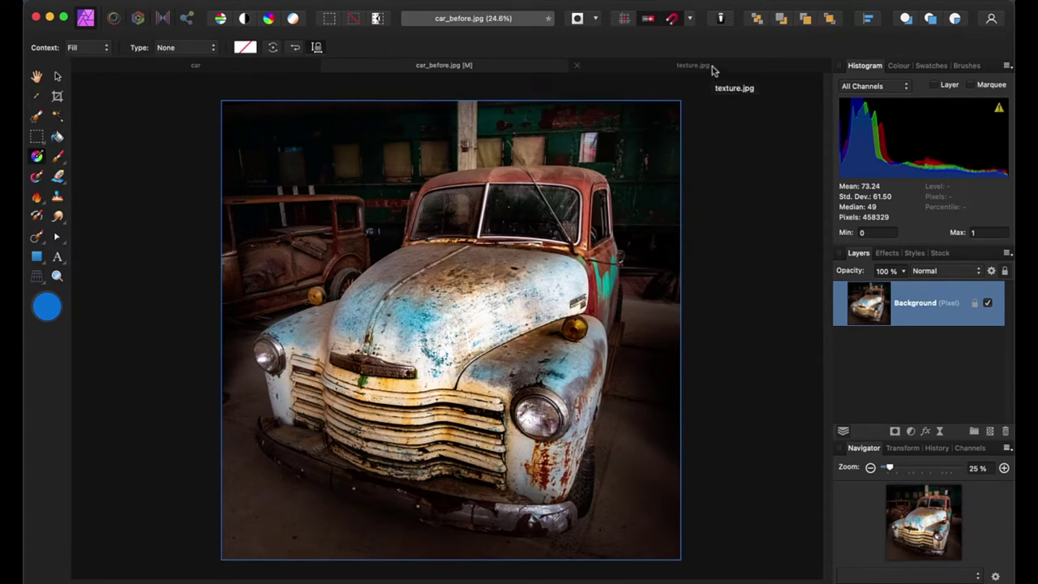
left_click(693, 66)
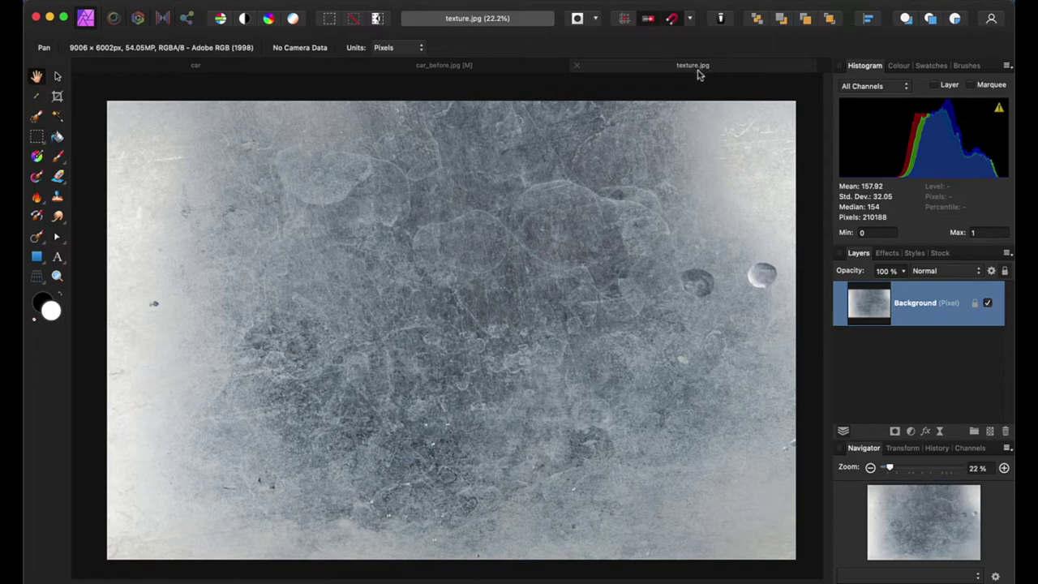
left_click(410, 69)
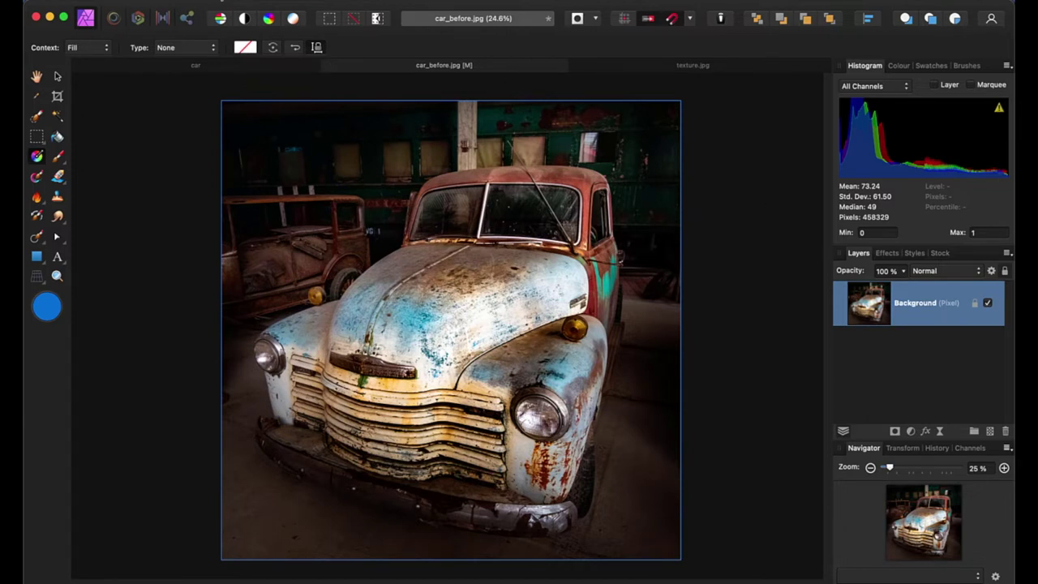
Step: Add a solid fill layer coloured 2E77DB above the truck photo and toggle it to compare
left_click(296, 2)
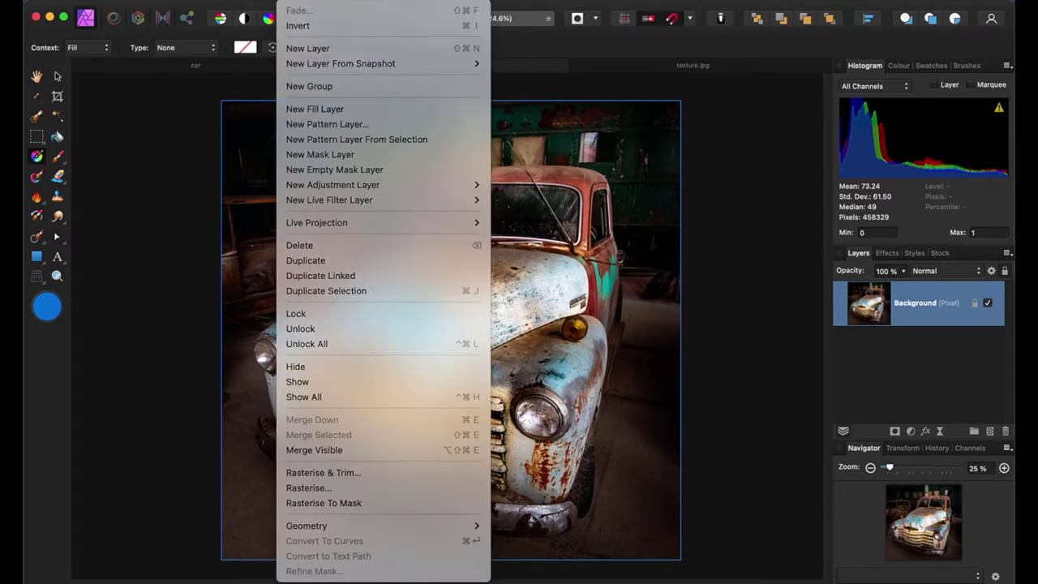
left_click(350, 114)
left_click(47, 308)
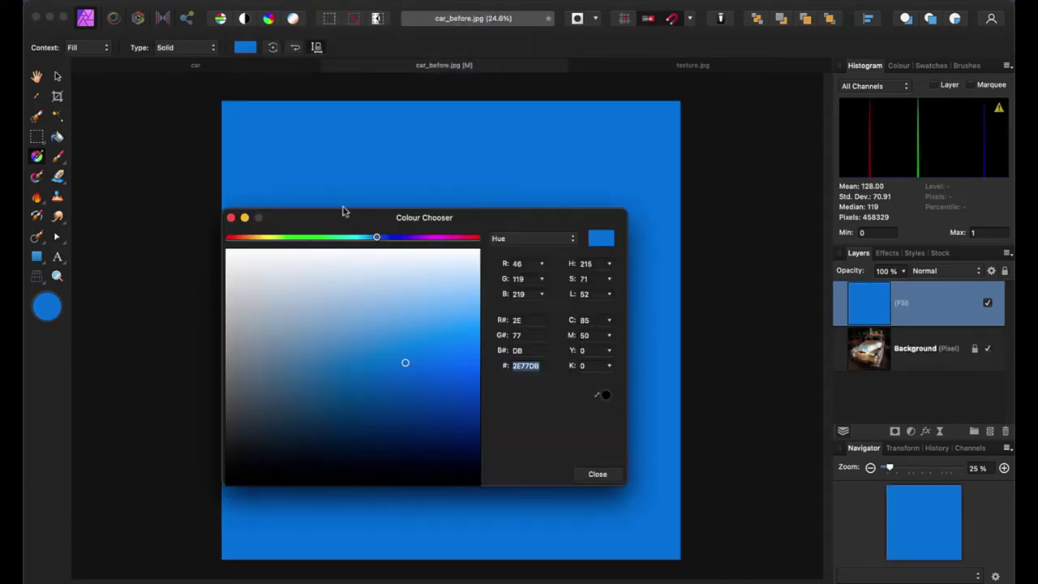
left_click_drag(353, 219, 654, 240)
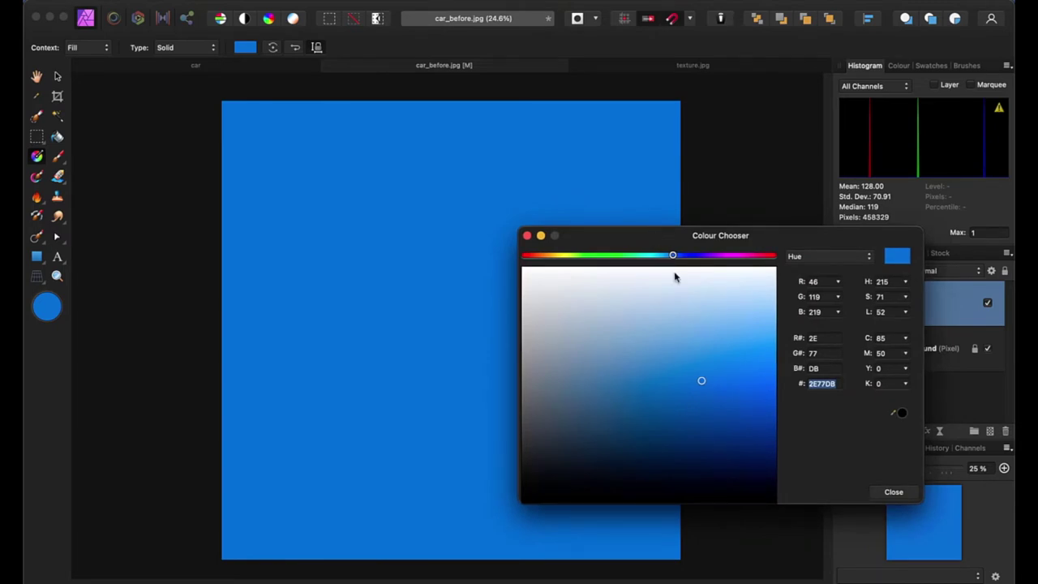
left_click(818, 386)
left_click_drag(830, 388, 811, 390)
left_click(892, 492)
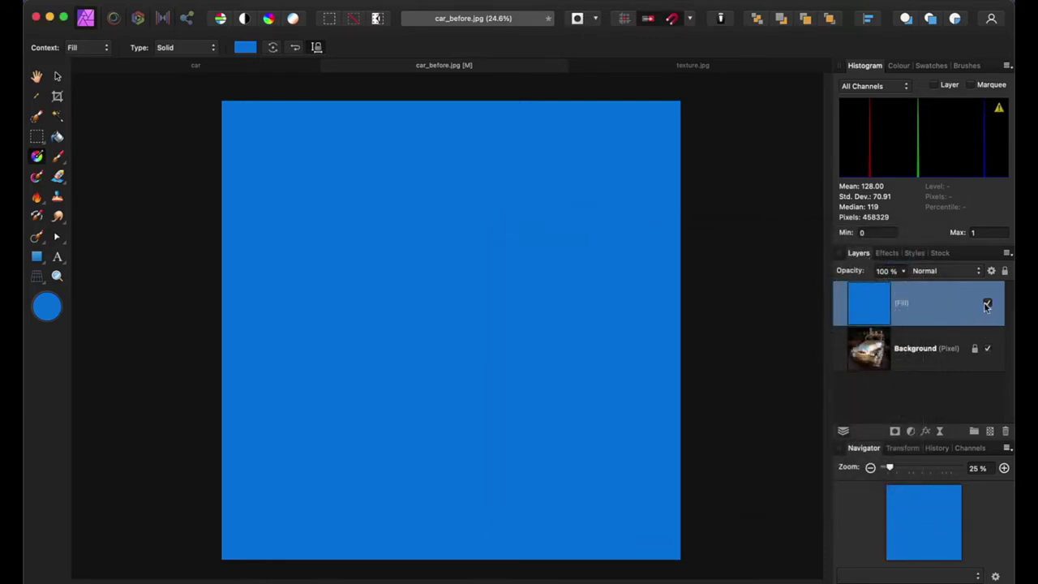
left_click(988, 304)
Step: Blend the blue fill layer in Exclusion mode at 42% opacity
left_click(949, 275)
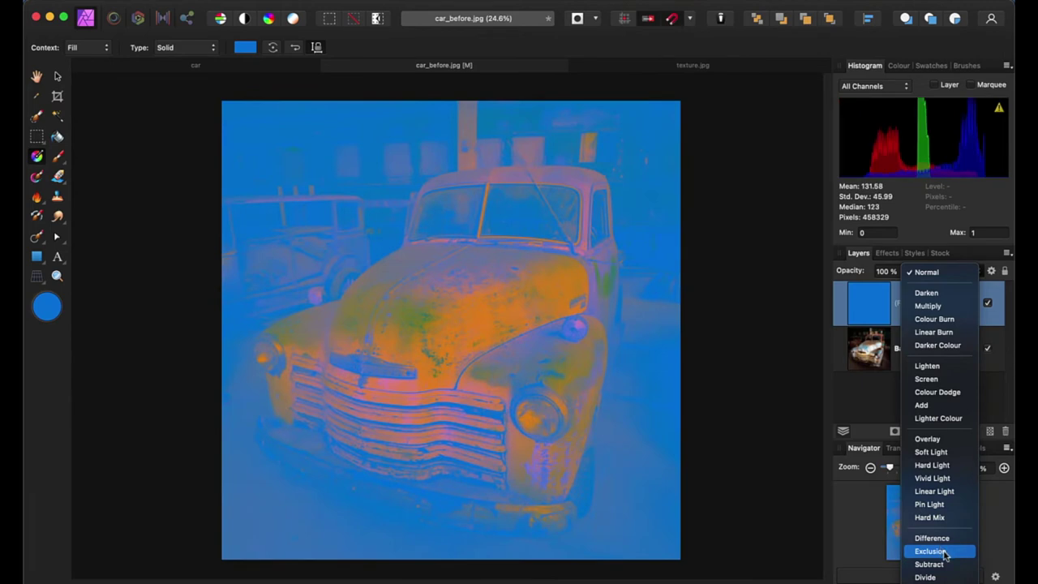
left_click(943, 551)
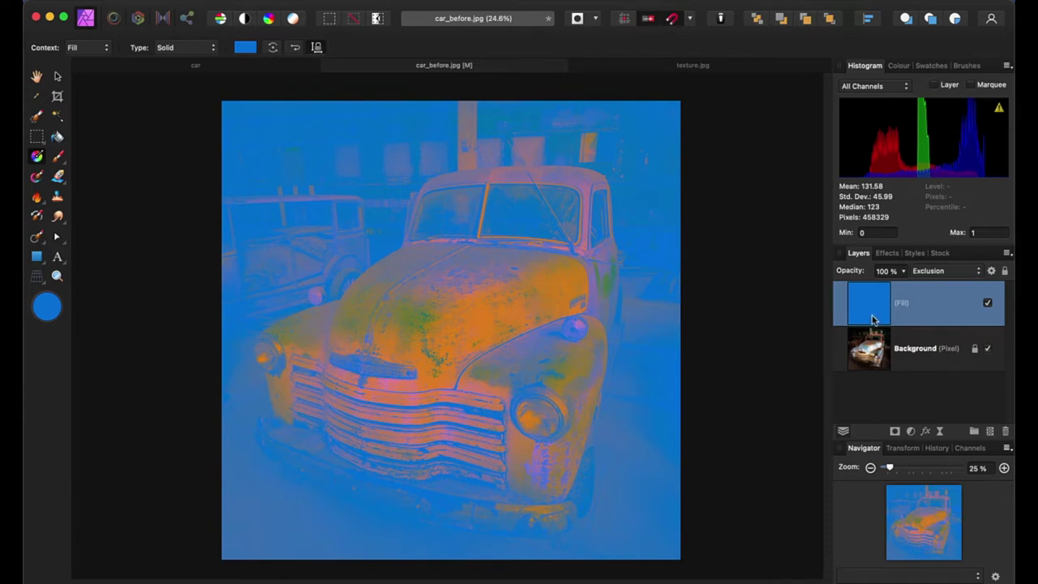
left_click(903, 276)
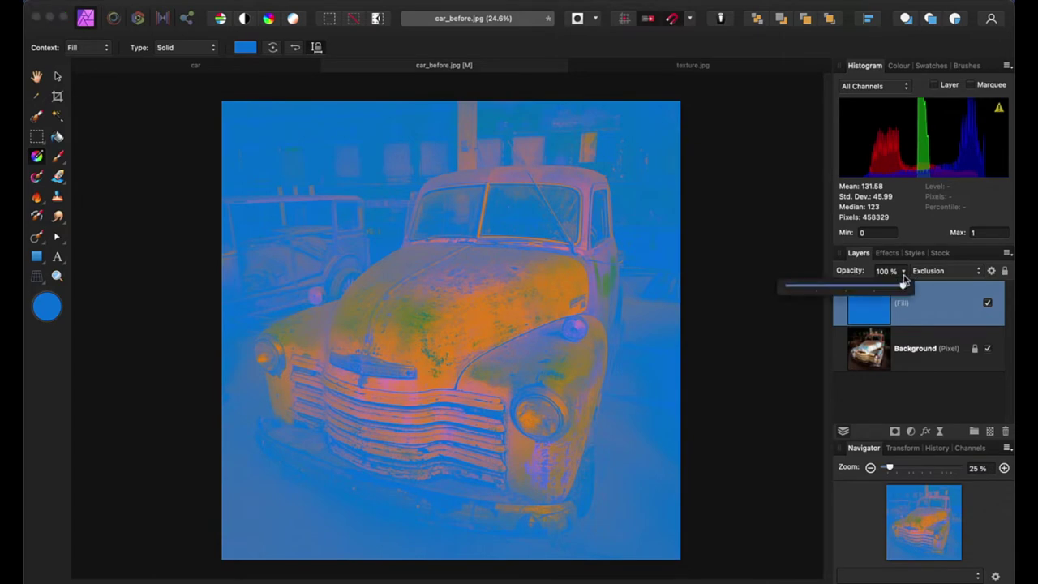
left_click_drag(904, 280, 789, 291)
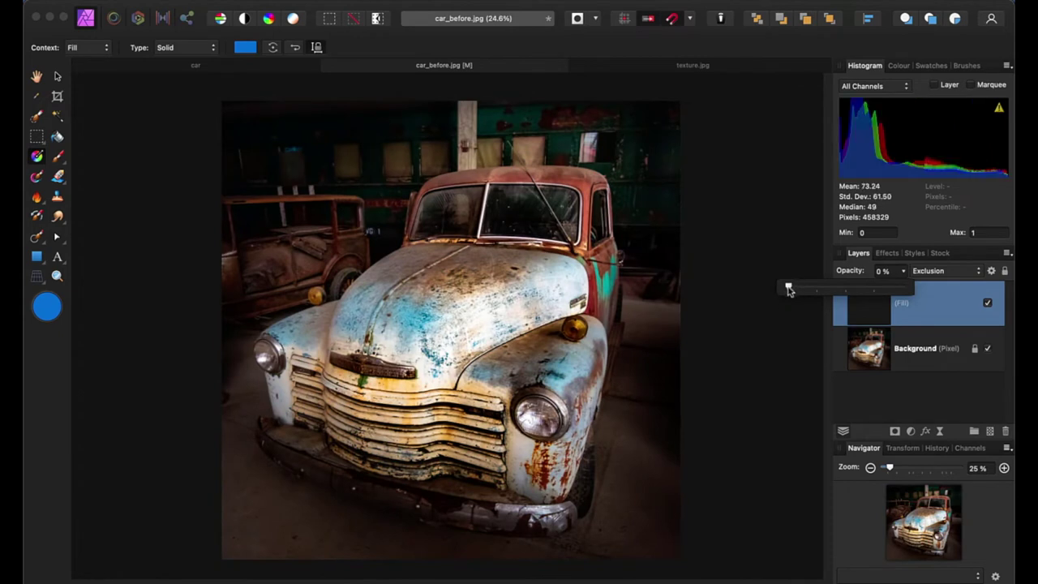
left_click_drag(788, 291, 839, 289)
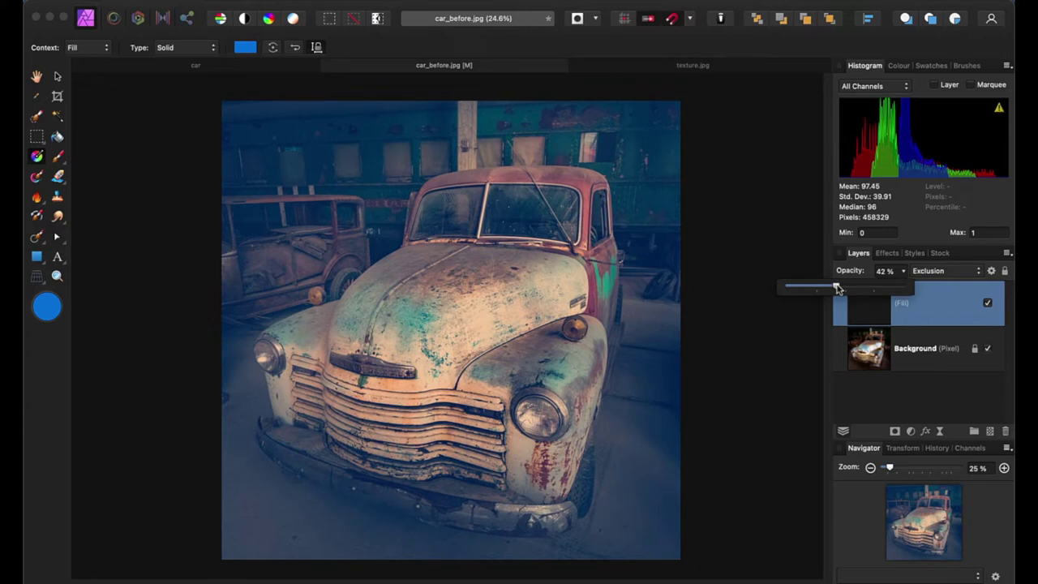
left_click_drag(838, 289, 837, 288)
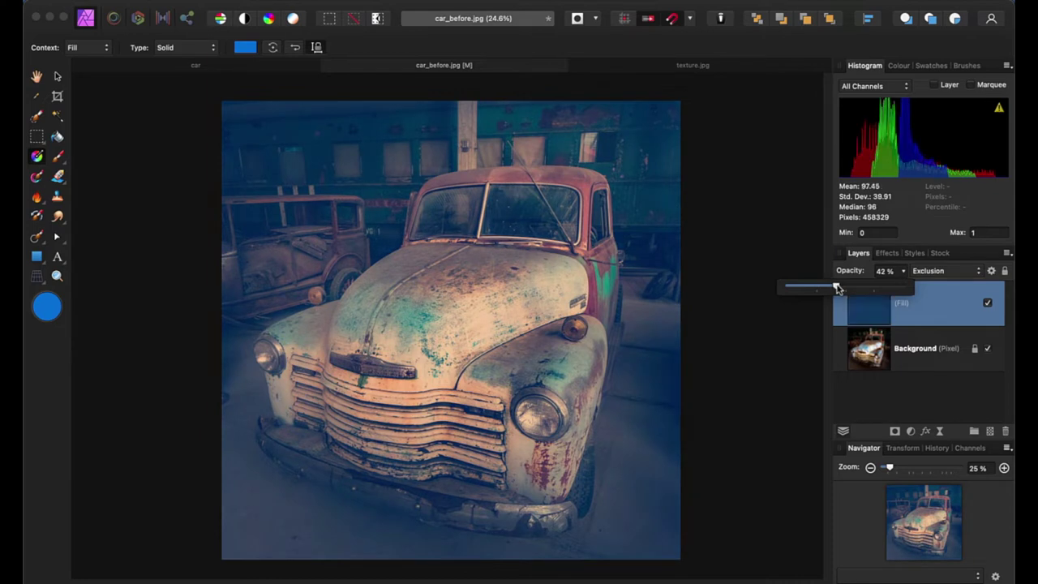
left_click(946, 314)
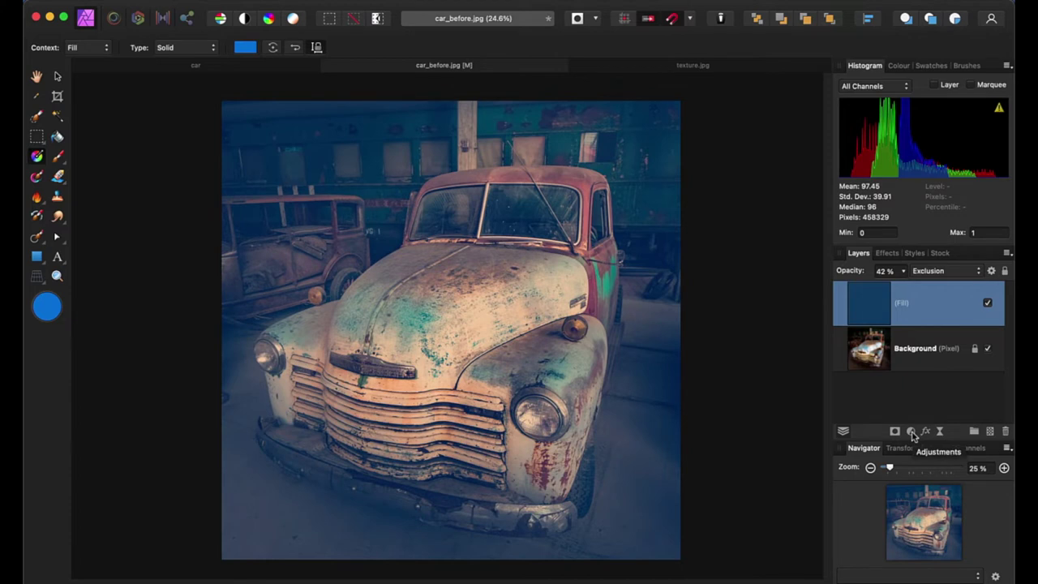
Step: Add a Curves adjustment that lowers the white point and raises the black point
left_click(911, 432)
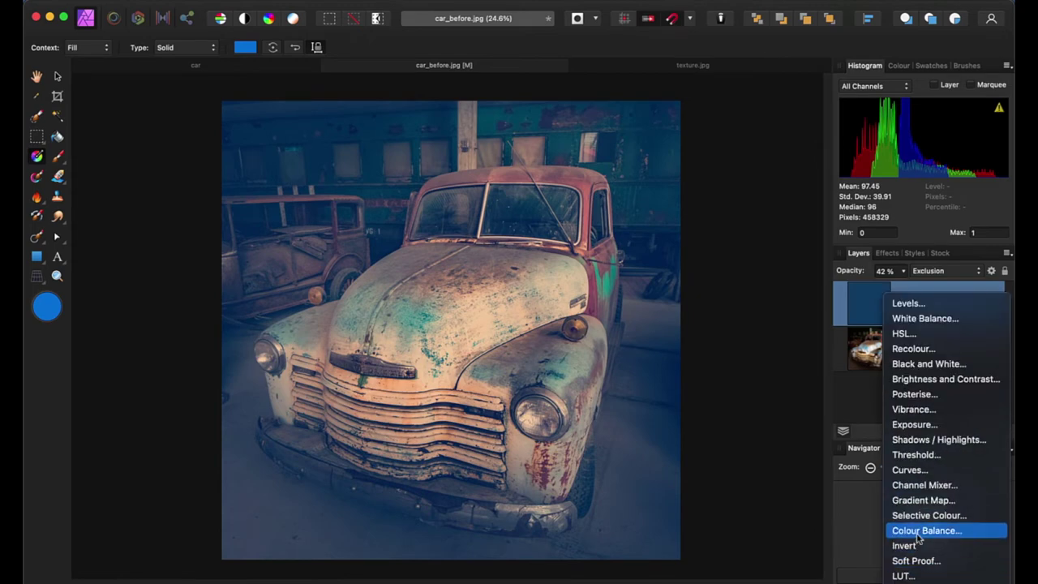
left_click(917, 476)
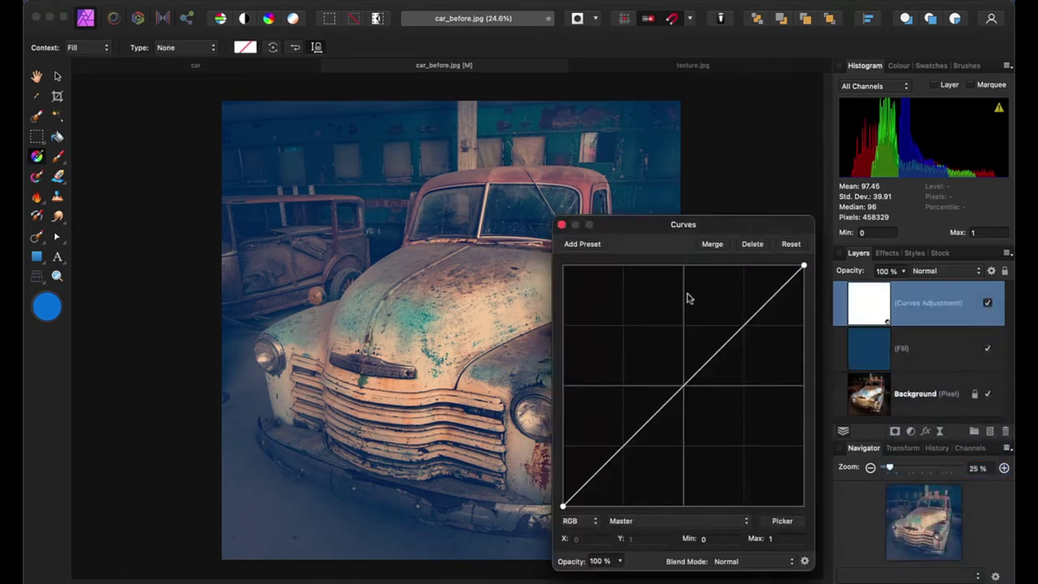
mouse_move(661, 223)
left_mouse_down()
mouse_move(774, 109)
mouse_move(767, 116)
left_mouse_up()
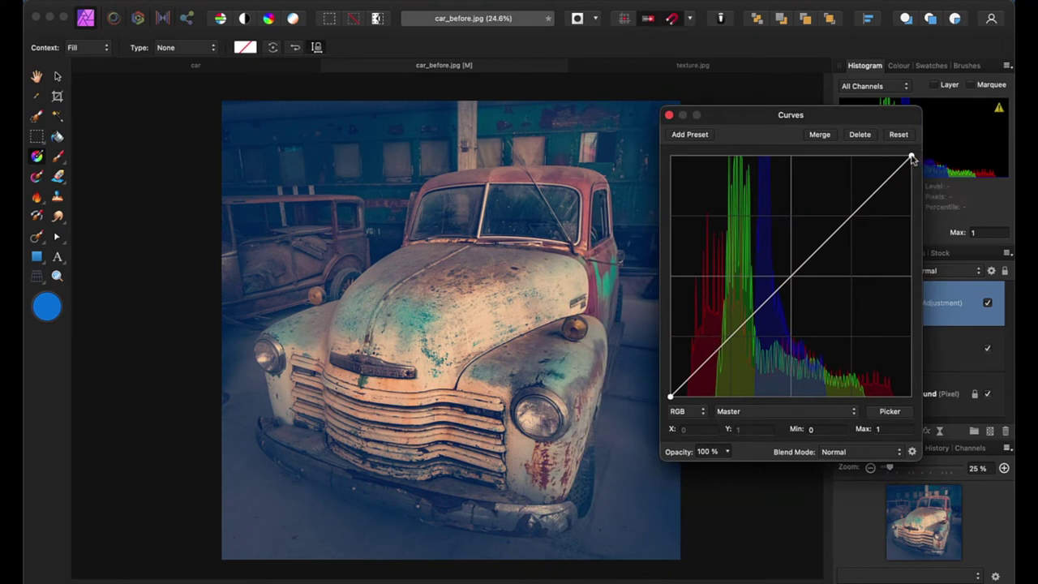
left_click_drag(912, 155, 922, 205)
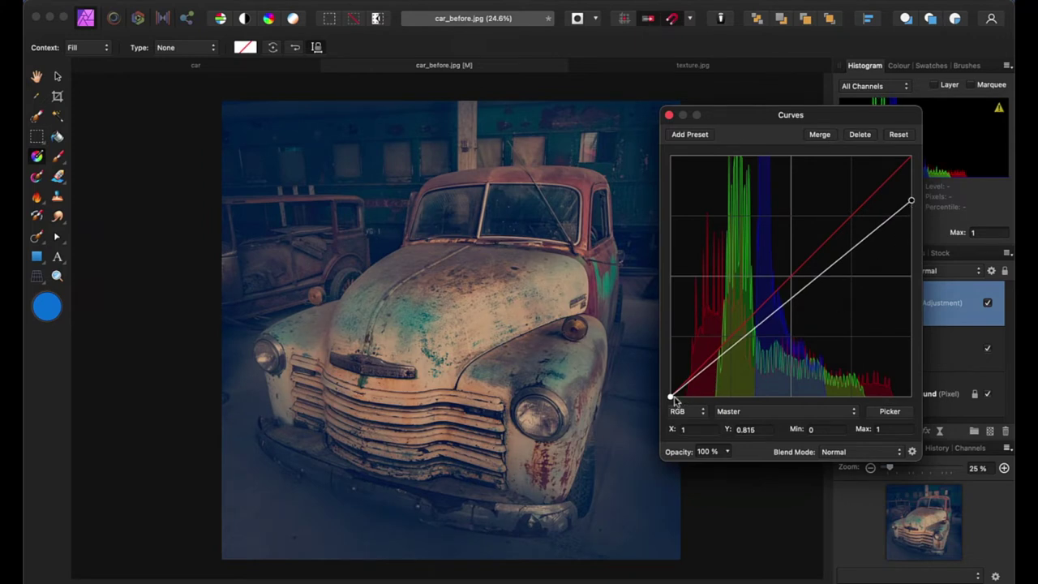
left_click_drag(671, 396, 667, 365)
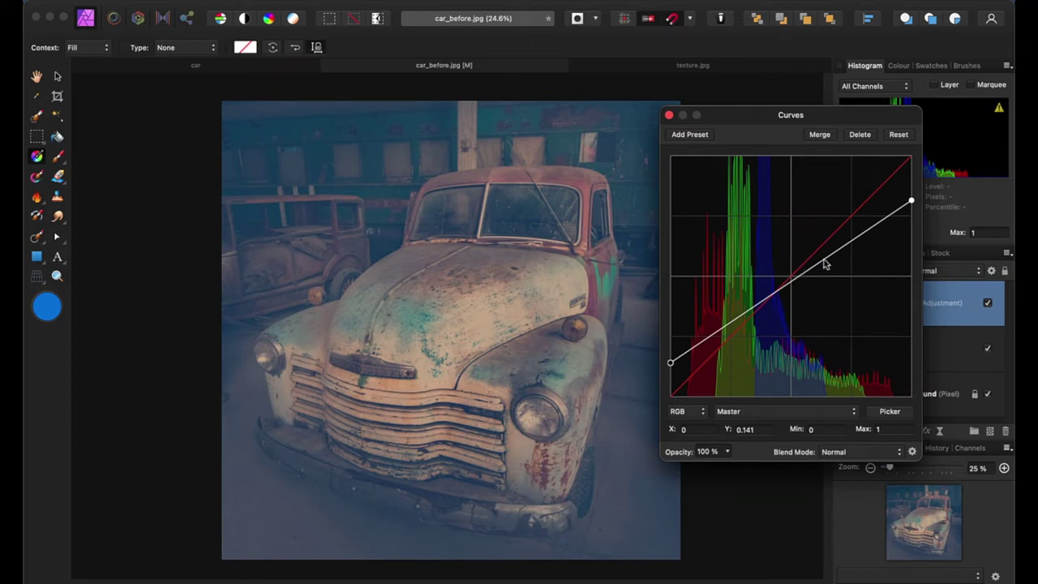
Step: Shape the matte curve with upper and lower midpoints, then toggle it to compare
left_click_drag(855, 240, 851, 234)
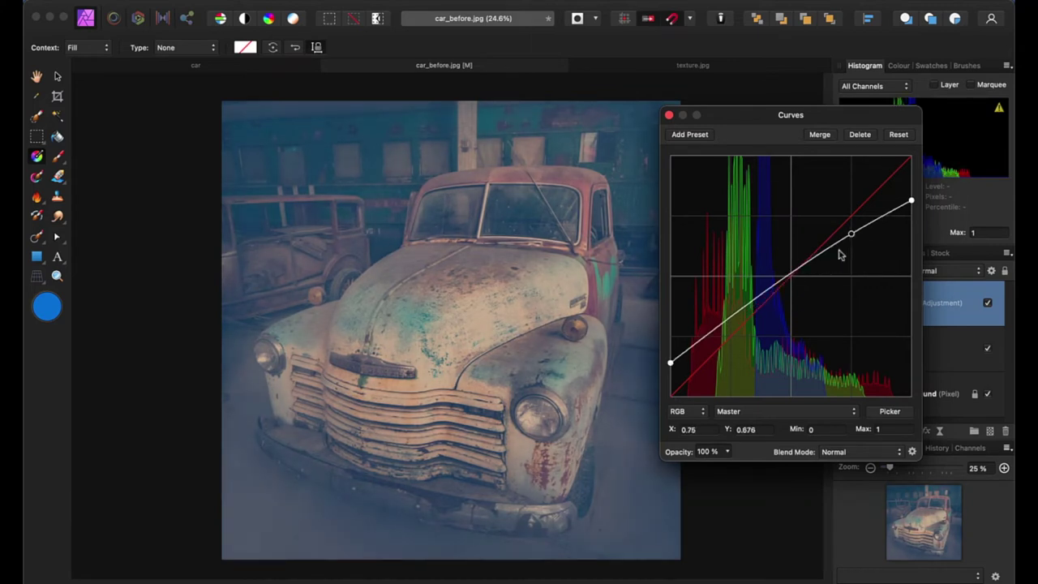
left_click_drag(739, 318, 748, 318)
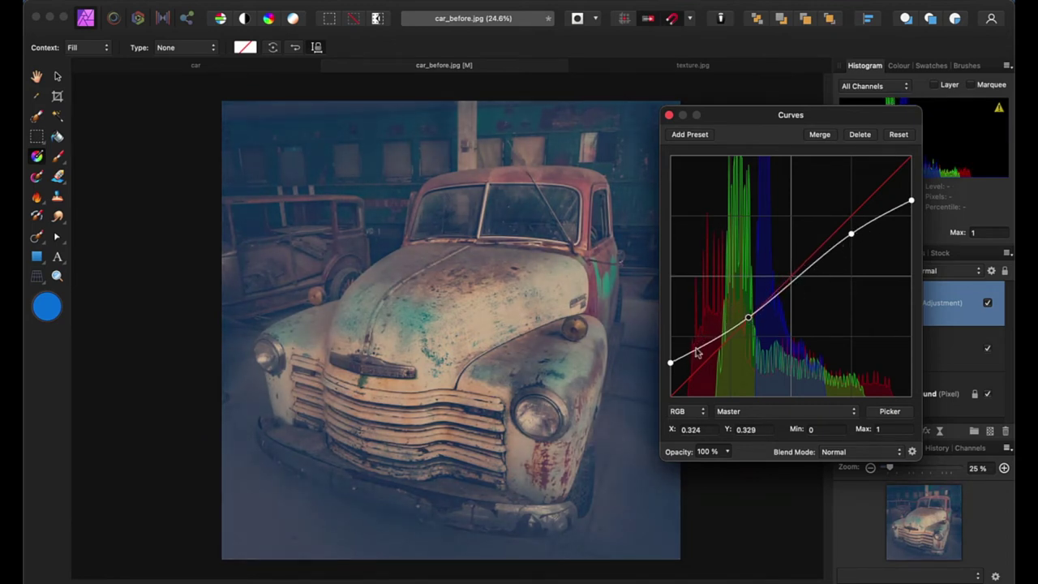
left_click(669, 115)
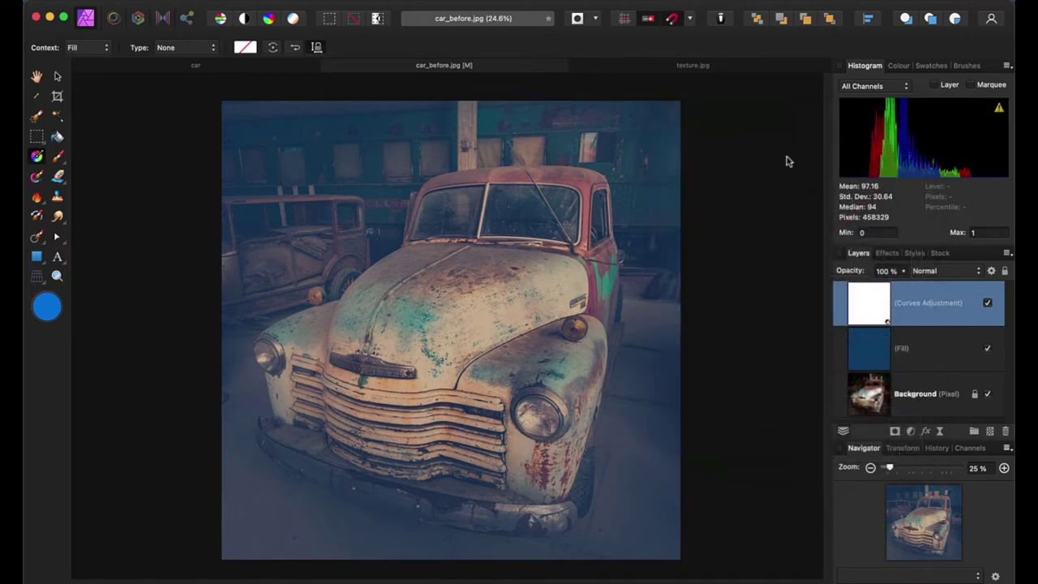
left_click(988, 303)
left_click(987, 303)
left_click(653, 67)
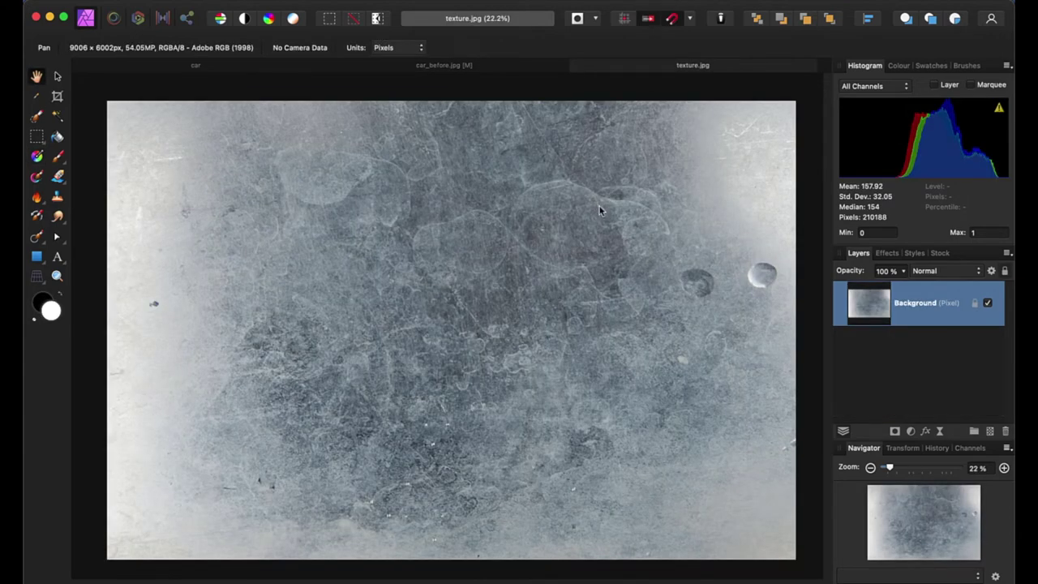
Step: Copy the whole texture image and paste it as a new top layer in the truck document
key("ctrl+a")
left_click(444, 67)
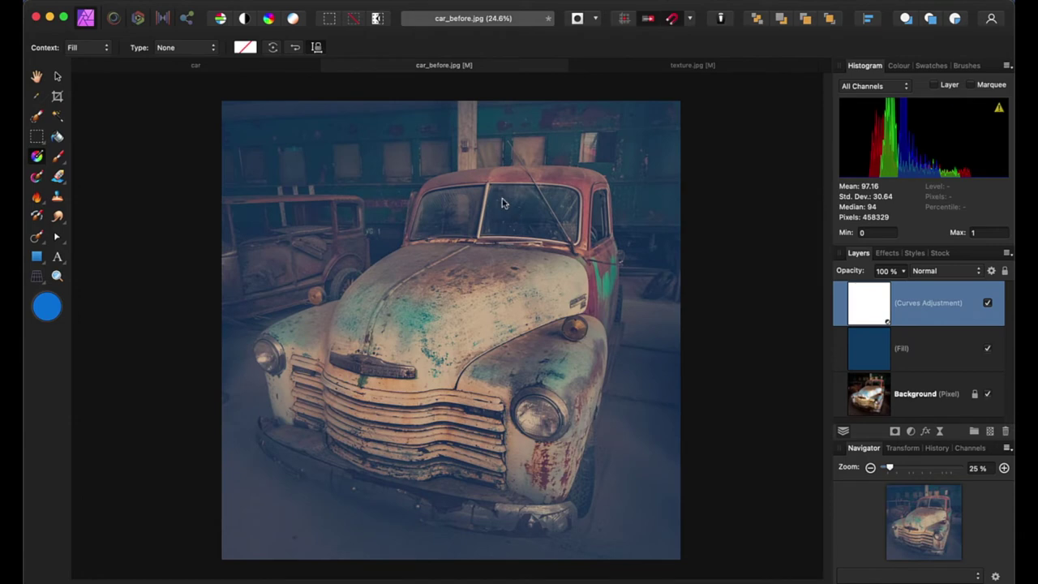
key("ctrl+v")
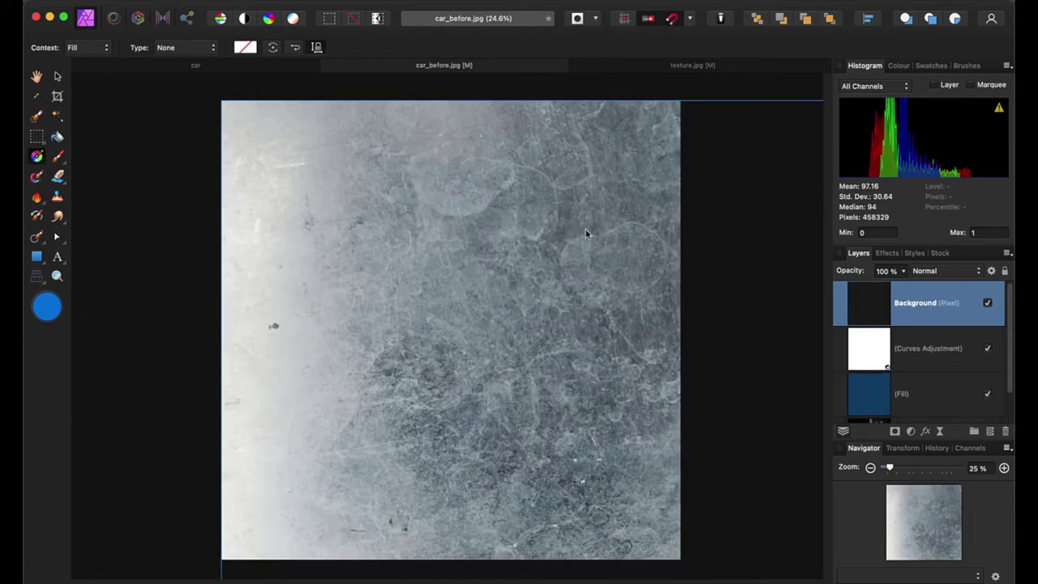
Step: Drag the pasted texture right and down until it covers the whole canvas
left_click(58, 76)
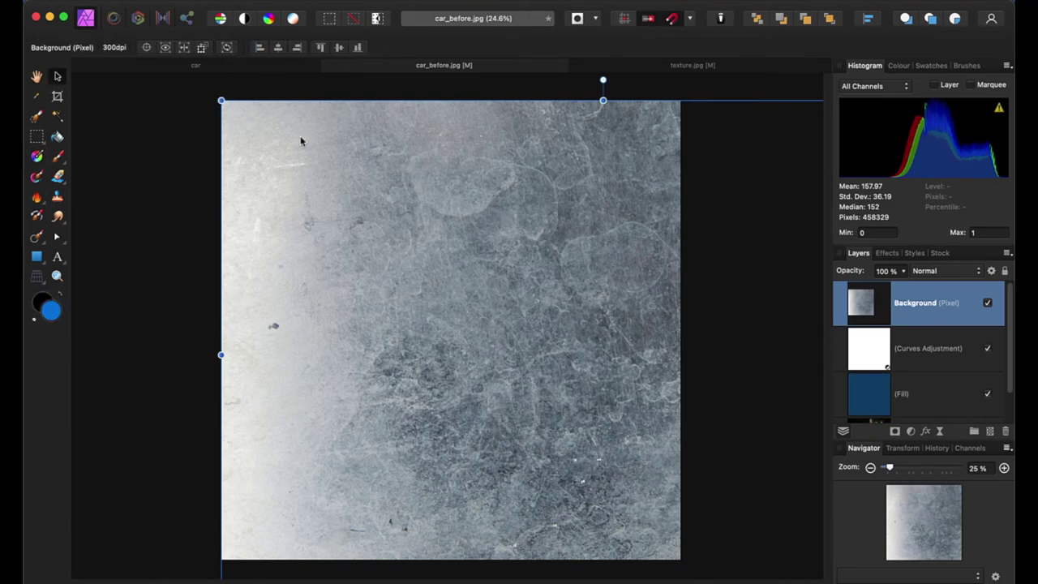
left_click_drag(300, 135, 444, 206)
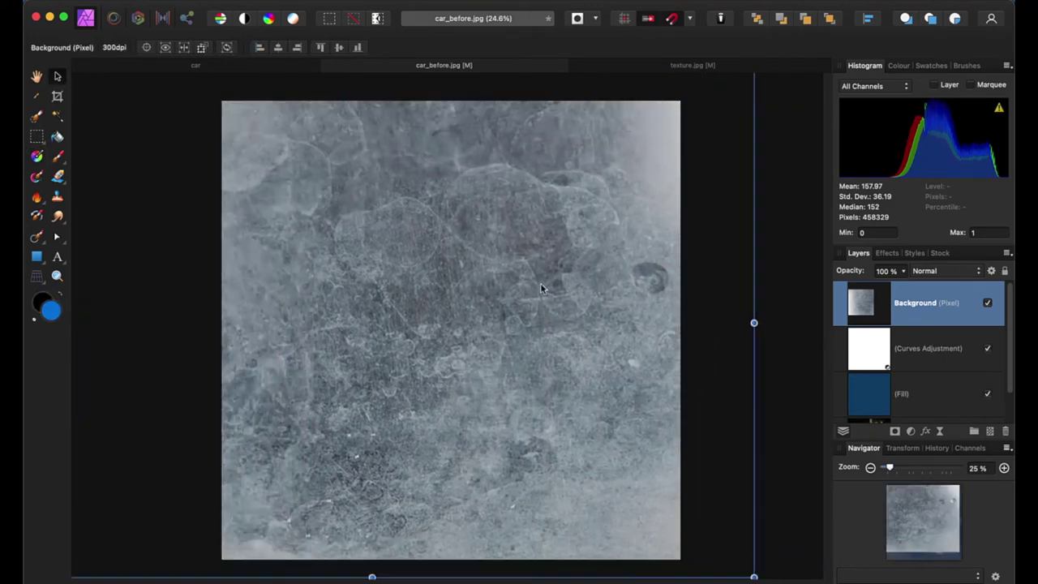
left_click_drag(444, 206, 620, 302)
left_click_drag(519, 290, 539, 296)
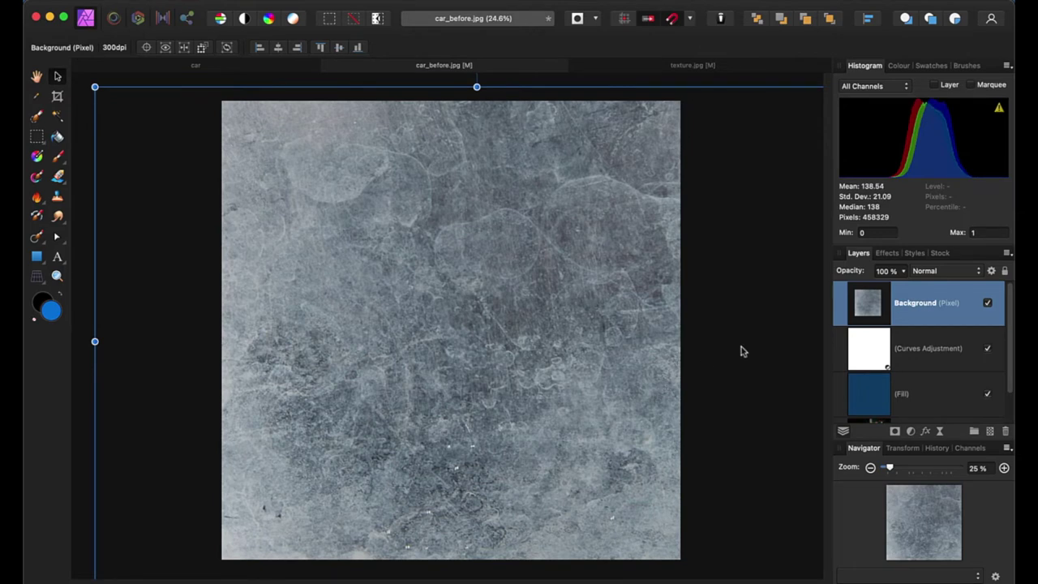
Step: Blend the grunge texture in Soft Light at 65% opacity and toggle it to compare
left_click(960, 274)
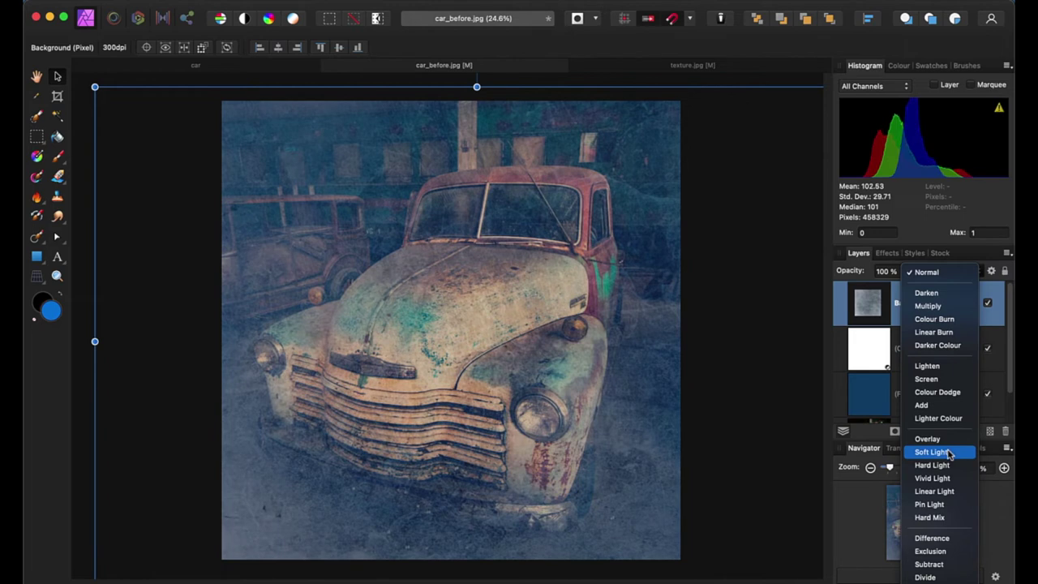
left_click(949, 454)
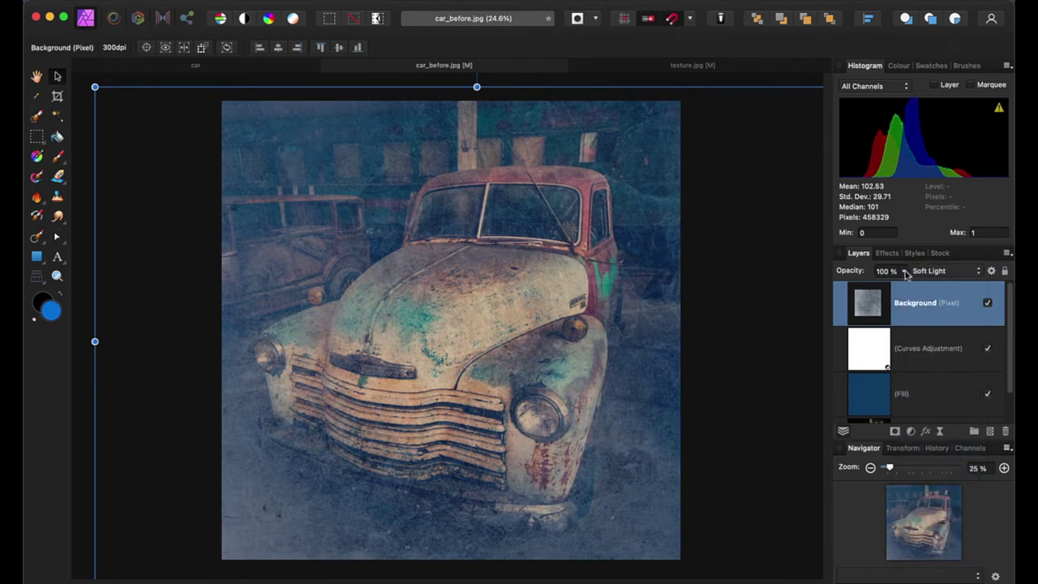
mouse_move(889, 271)
left_mouse_down()
mouse_move(886, 286)
mouse_move(846, 289)
left_mouse_up()
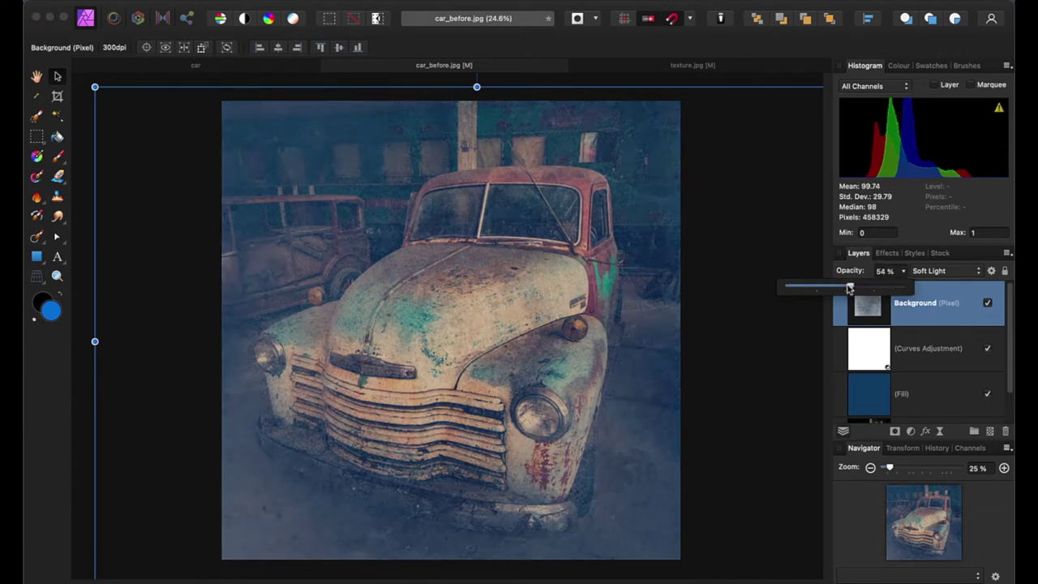
left_click_drag(845, 289, 866, 289)
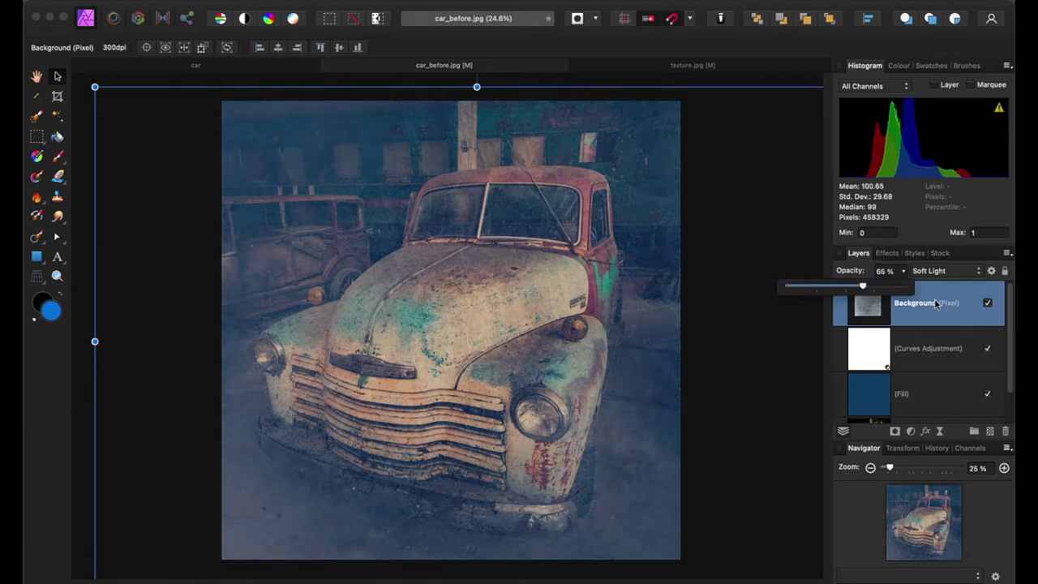
left_click(989, 304)
left_click(988, 304)
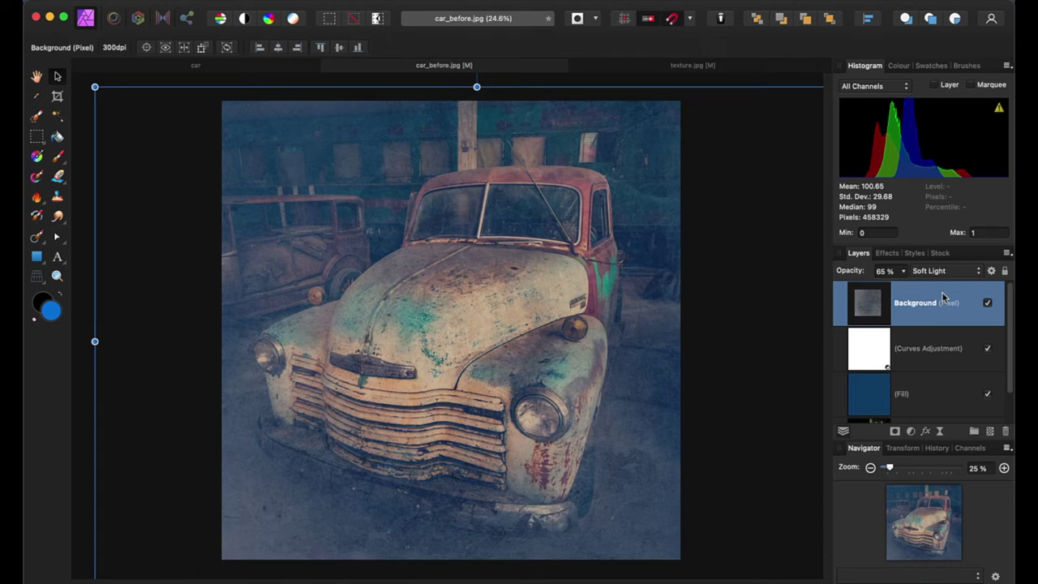
left_click(911, 431)
Step: Add a new Curves adjustment with the Red channel bowed upward
scroll(917, 560, "down", 3)
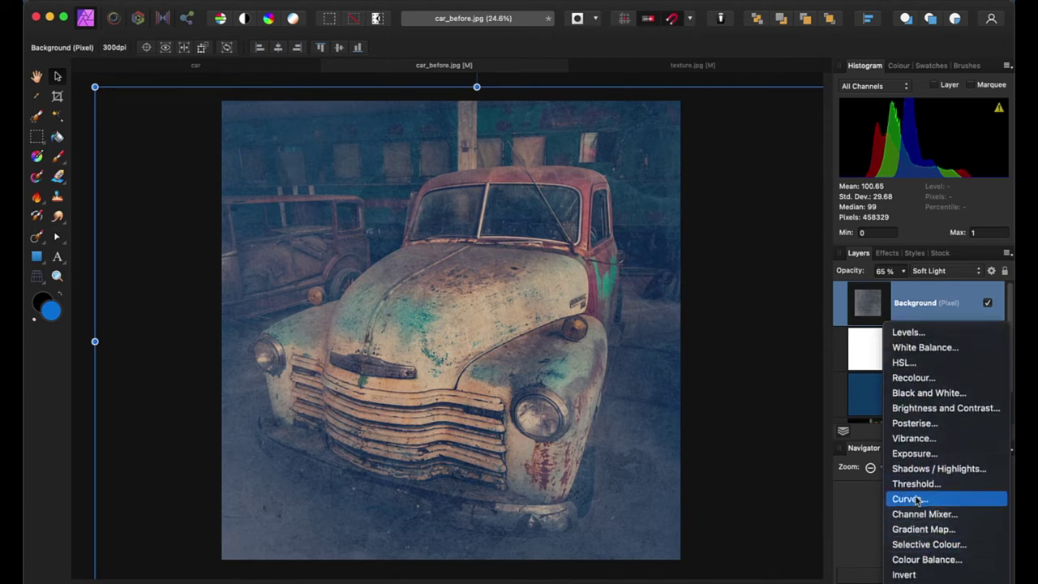
left_click(917, 500)
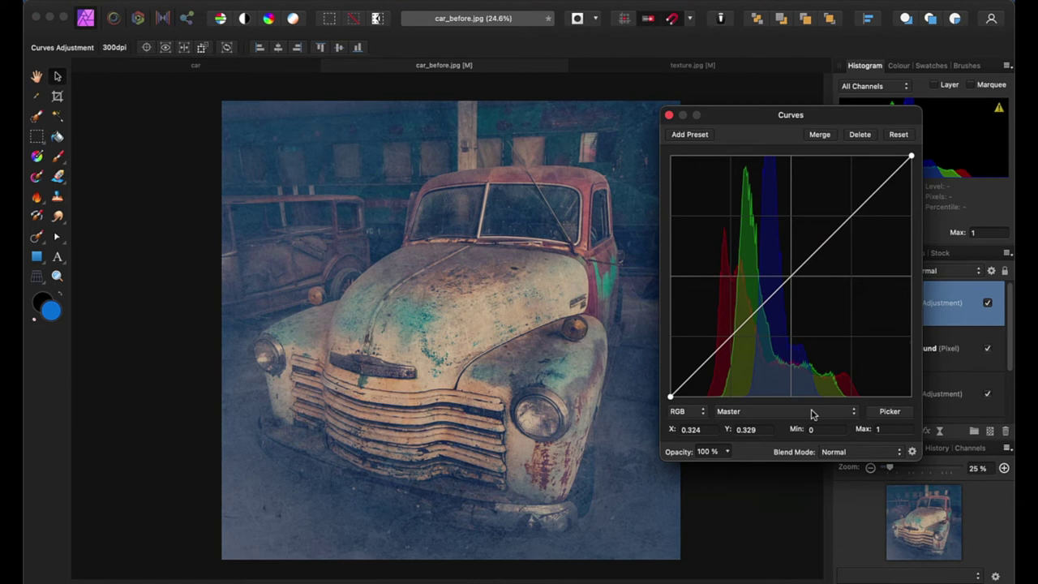
left_click(814, 414)
left_click(777, 429)
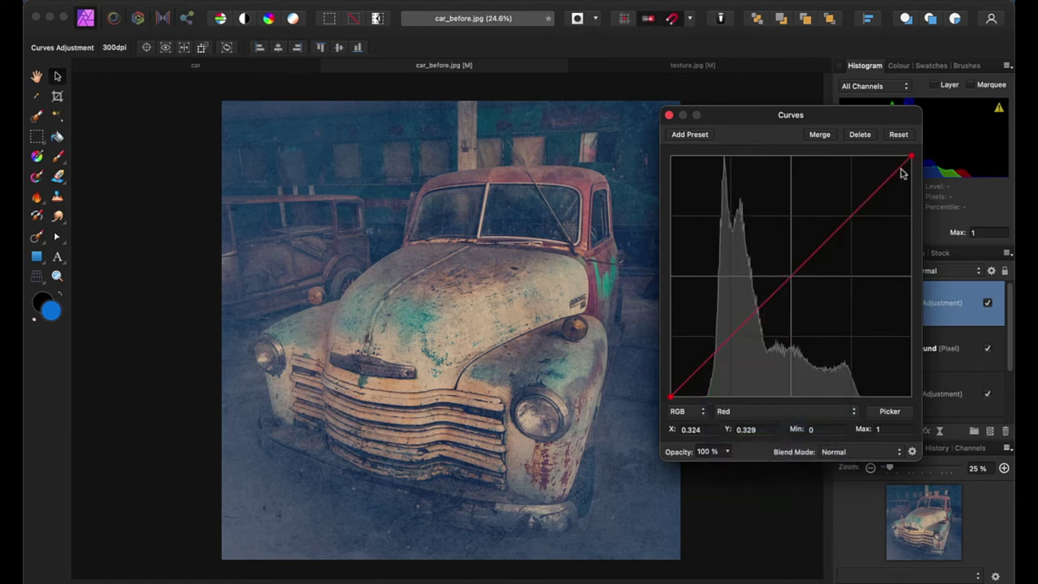
left_click_drag(873, 194, 755, 170)
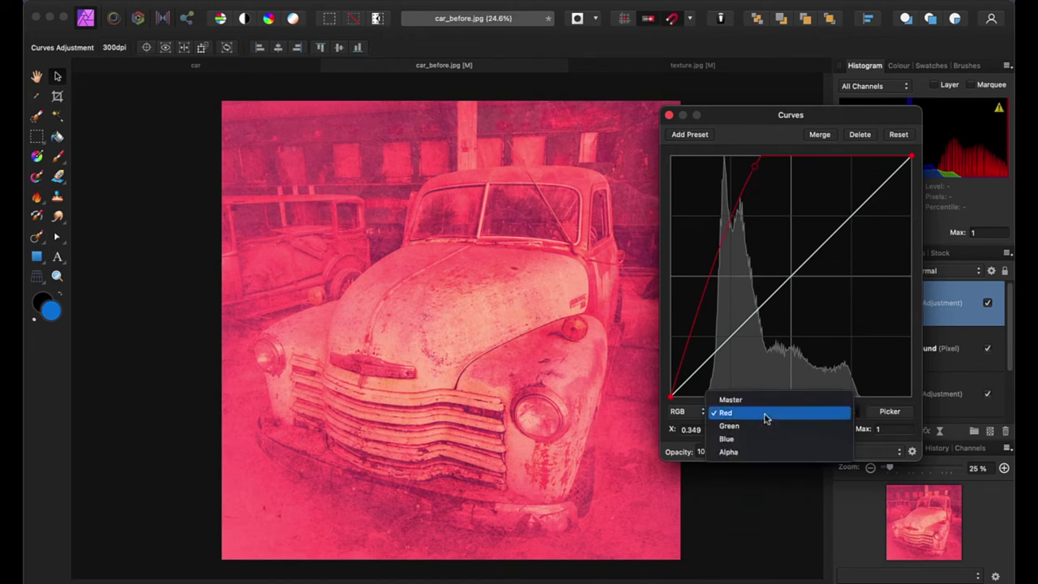
Step: Lower the Blue channel's top endpoint to cut blue from the image
left_click(766, 413)
left_click(762, 439)
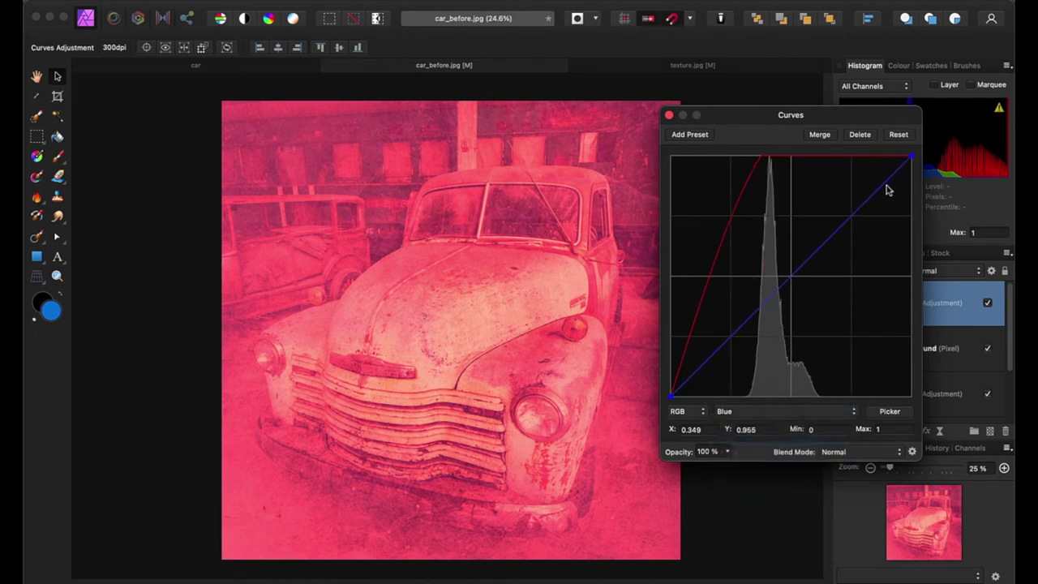
left_click_drag(911, 157, 937, 266)
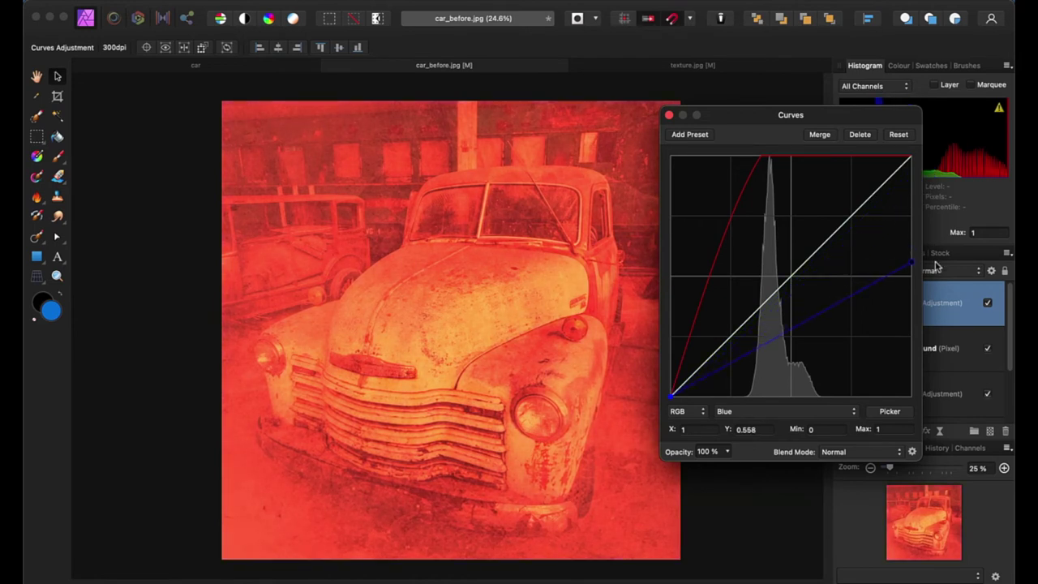
left_click(669, 116)
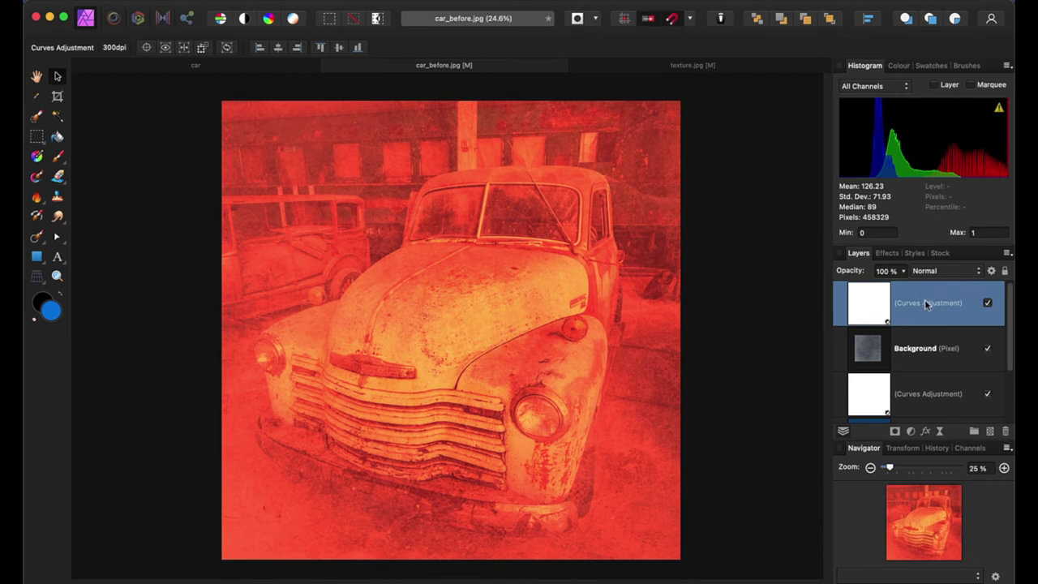
Step: Add a mask to the red Curves adjustment and invert it to black with Cmd+I
left_click(896, 432)
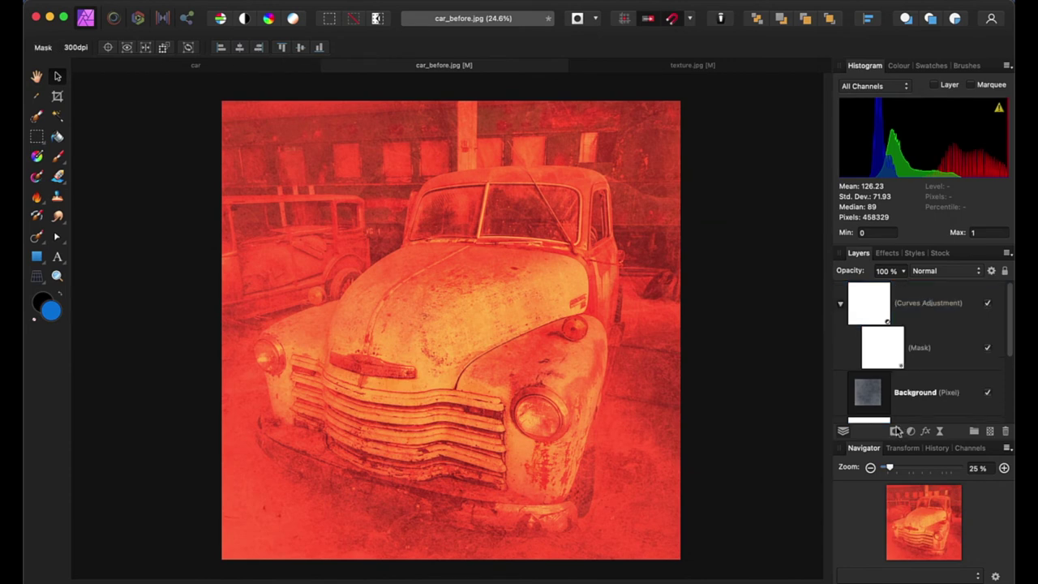
left_click(884, 357)
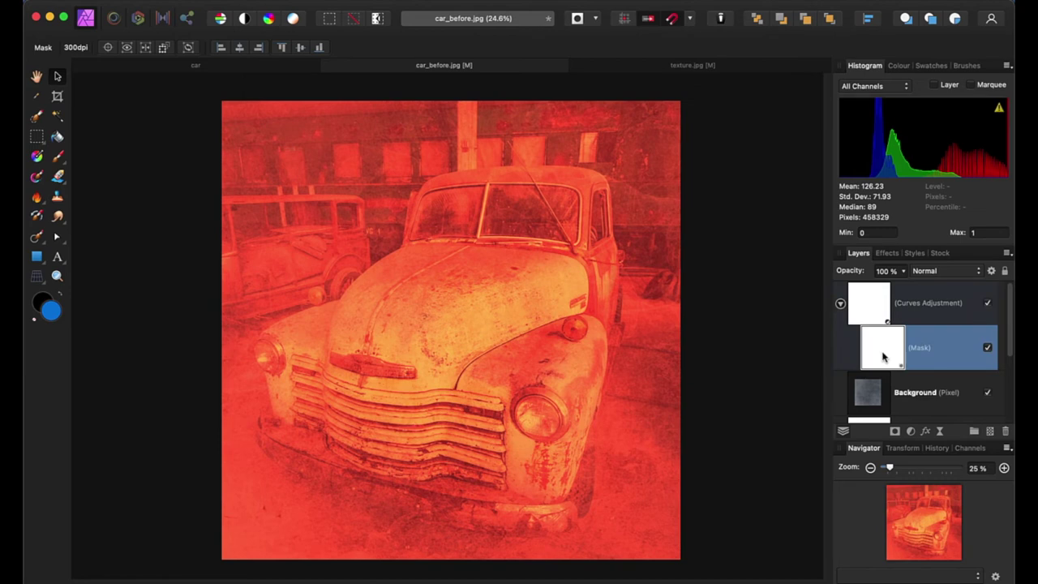
key("super+i")
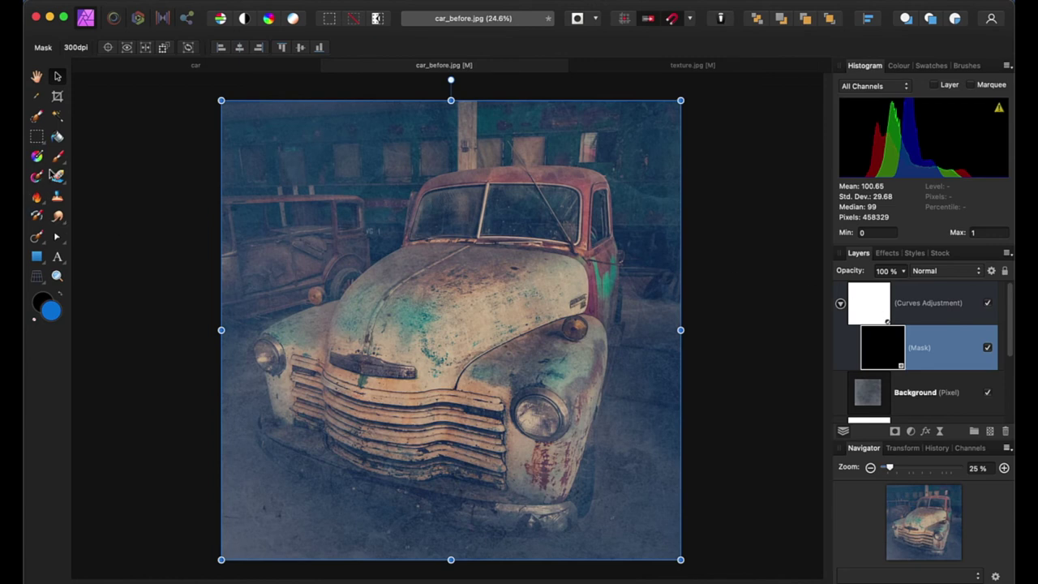
Step: Set up a large white Paint Brush and paint the light leak down the left edge
left_click(58, 161)
key("d")
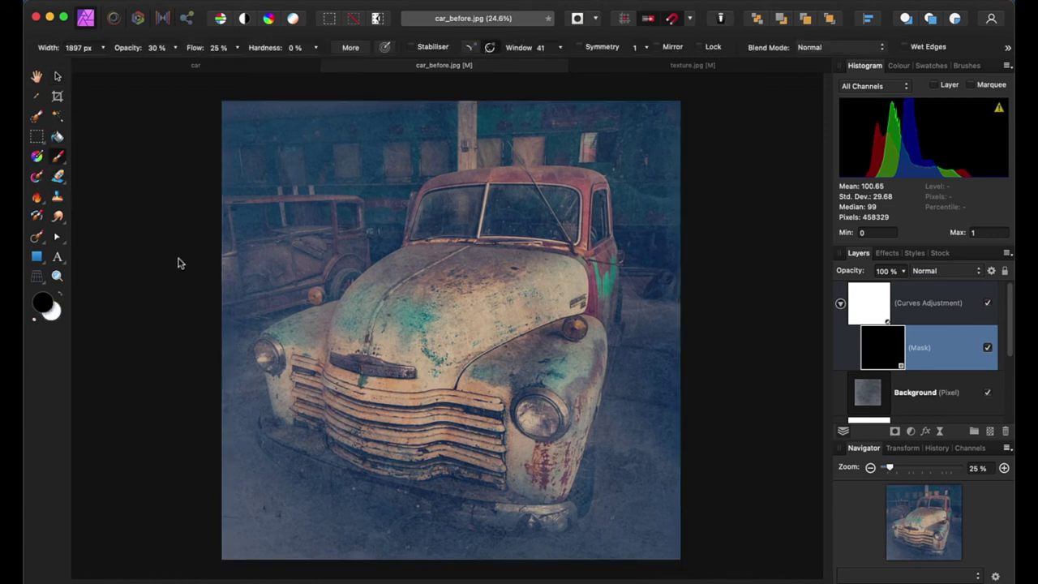
key("x")
key("bracketright")
left_click_drag(225, 183, 215, 136)
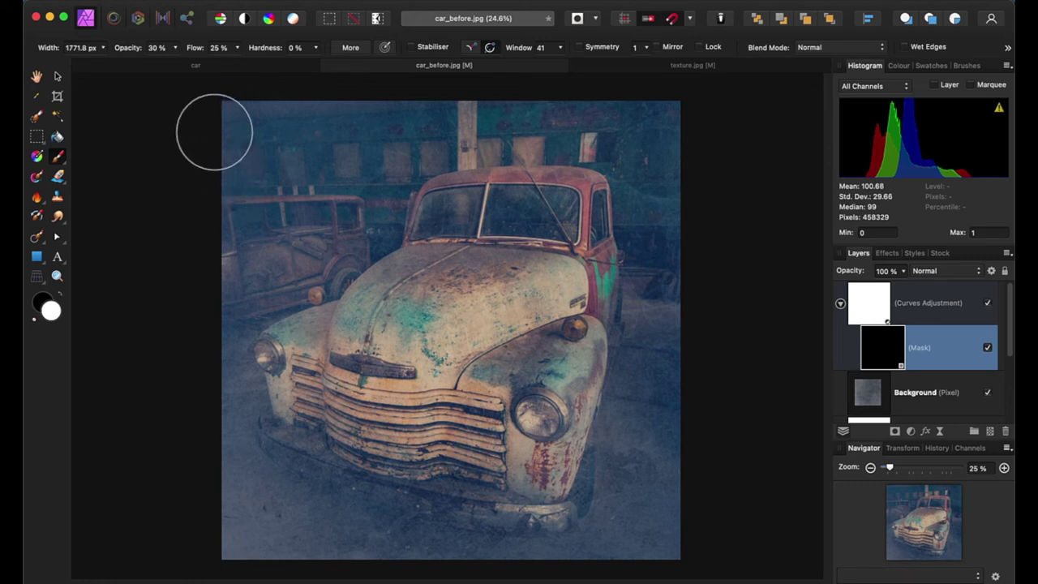
left_click(176, 48)
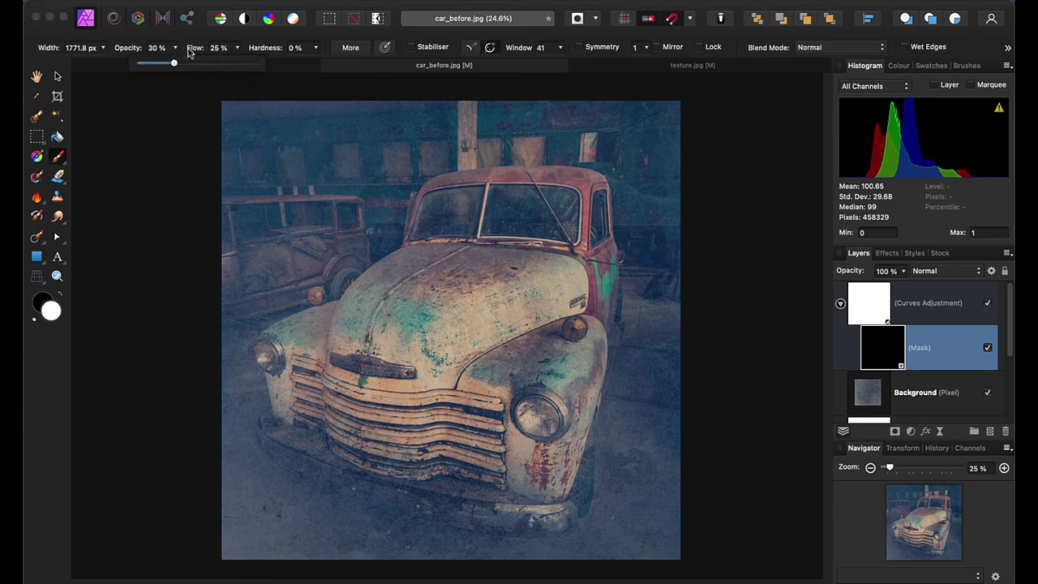
mouse_move(203, 128)
left_mouse_down()
mouse_move(197, 552)
mouse_move(181, 181)
mouse_move(190, 70)
mouse_move(222, 130)
mouse_move(209, 394)
left_mouse_up()
Step: Paint a stronger leak at lower left with a bigger brush, then lower the layer's opacity slightly
key("bracketright")
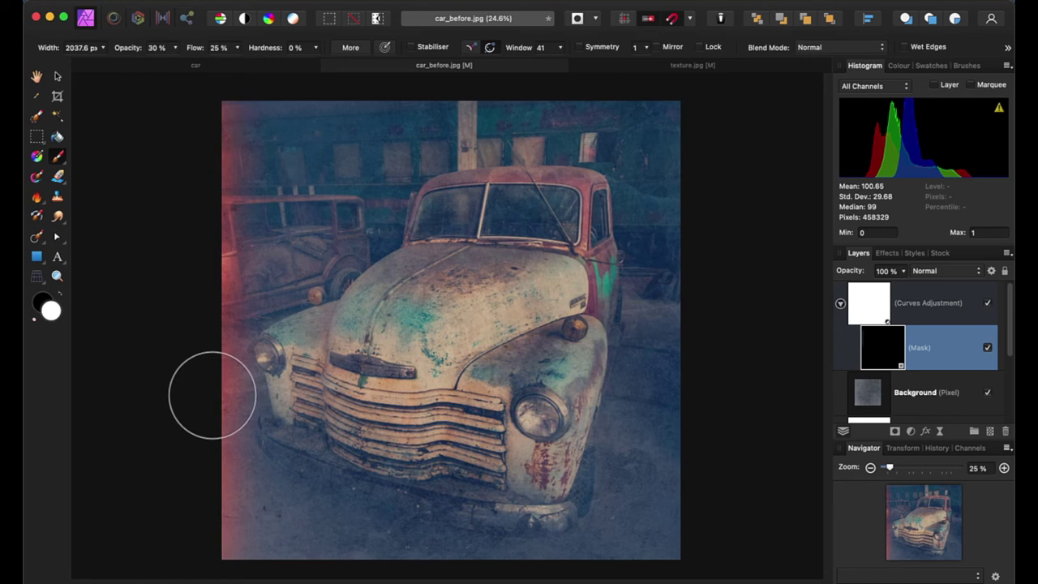
key("bracketright")
key("bracketright")
key("bracketright")
mouse_move(225, 500)
left_mouse_down()
mouse_move(244, 556)
mouse_move(213, 470)
mouse_move(214, 267)
mouse_move(227, 434)
mouse_move(297, 561)
mouse_move(231, 533)
mouse_move(138, 417)
mouse_move(186, 290)
mouse_move(201, 111)
left_mouse_up()
key("bracketright")
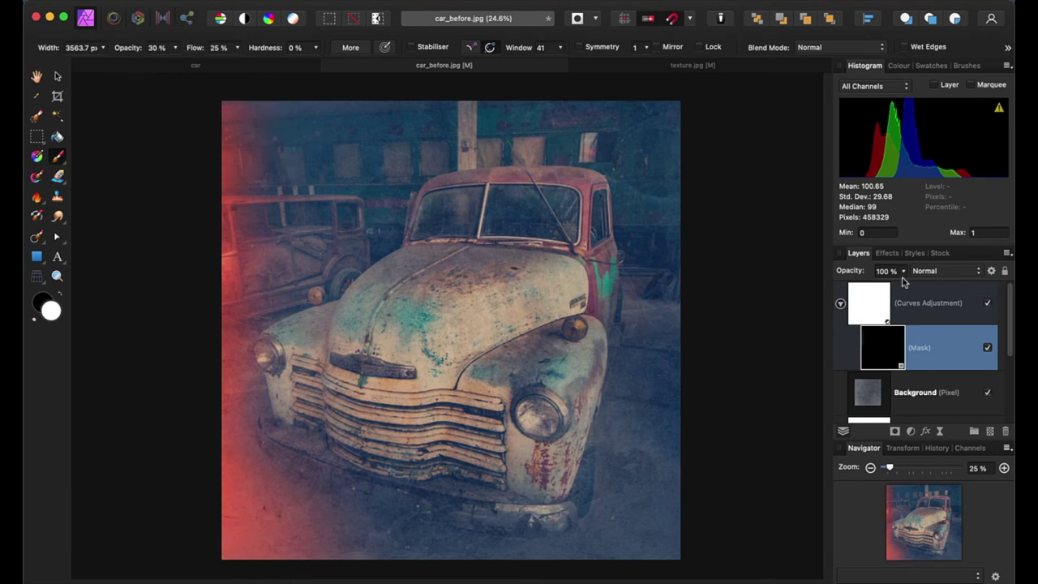
left_click(903, 272)
left_click_drag(905, 286, 855, 288)
left_click(900, 312)
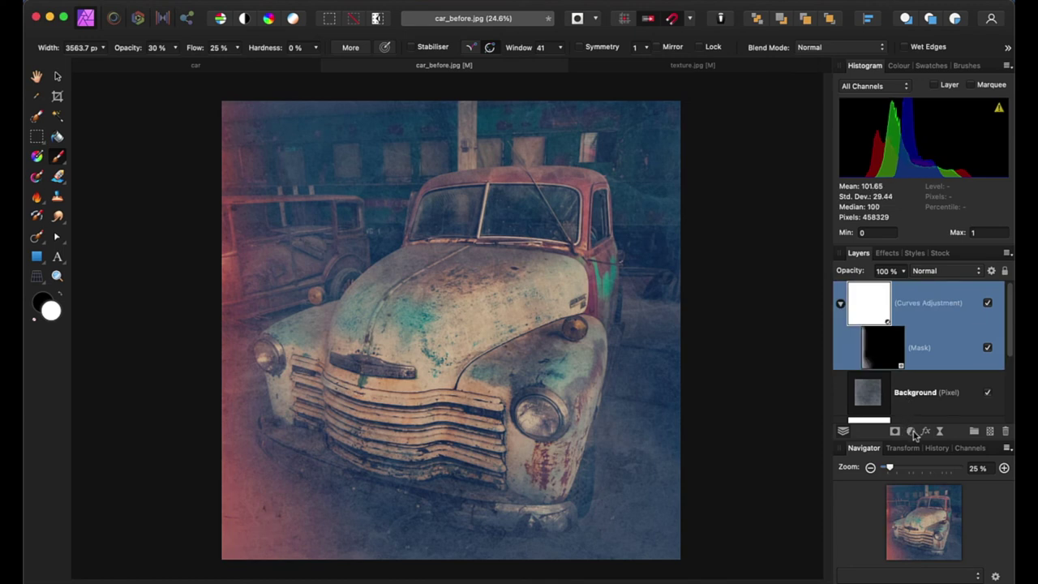
Step: Add a Curves adjustment with a lowered shadow point and raised highlight point forming an S-curve
left_click(911, 432)
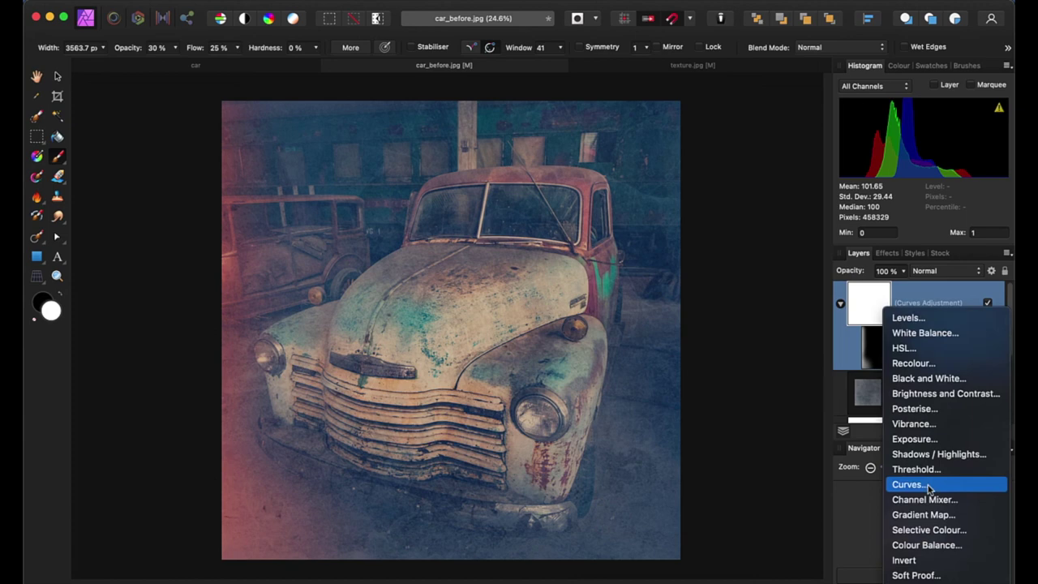
left_click(929, 486)
left_click(732, 342)
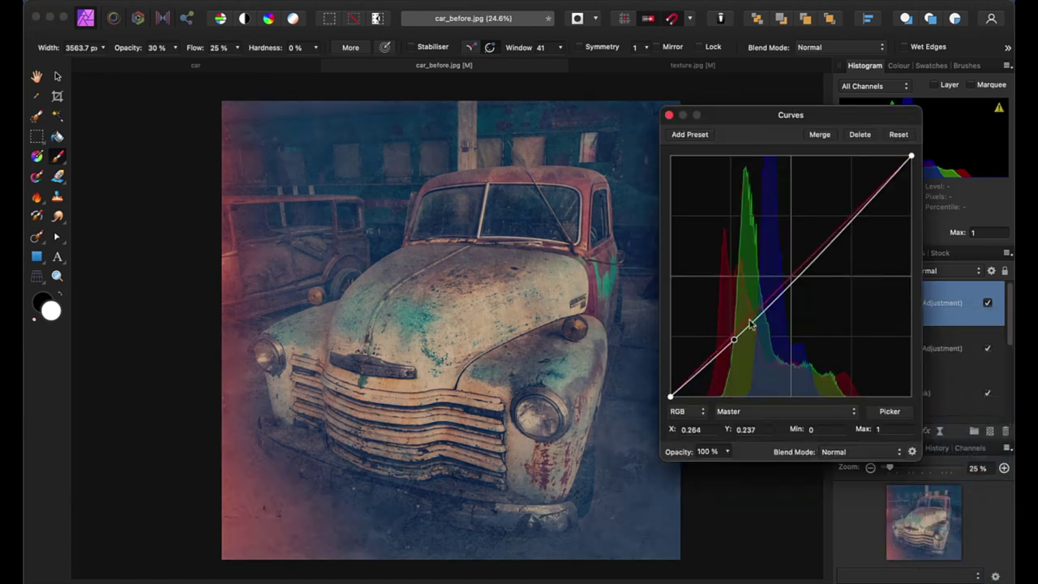
left_click_drag(842, 229, 834, 215)
left_click_drag(734, 341, 732, 340)
left_click_drag(835, 217, 825, 229)
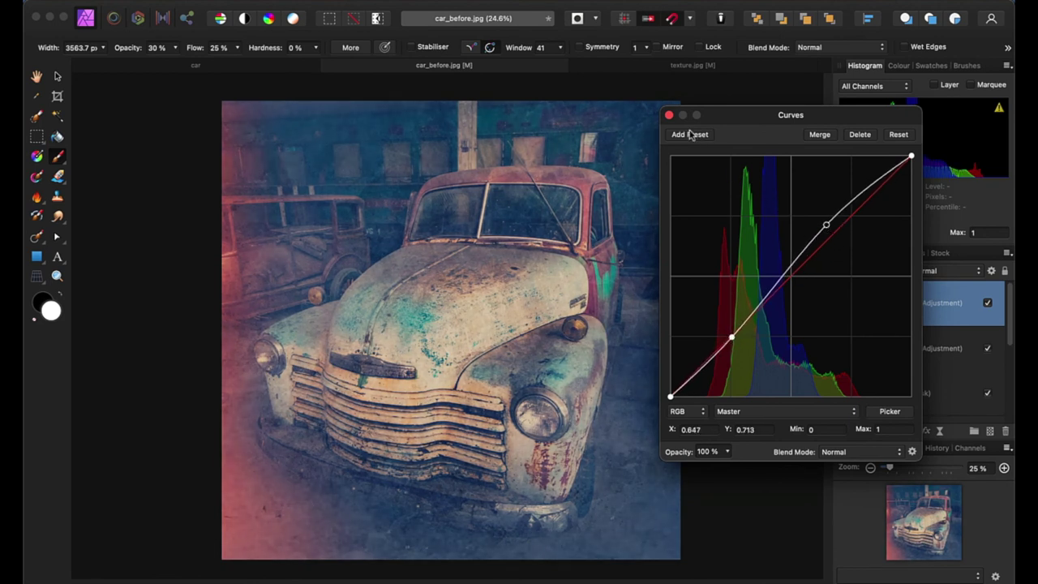
left_click(669, 114)
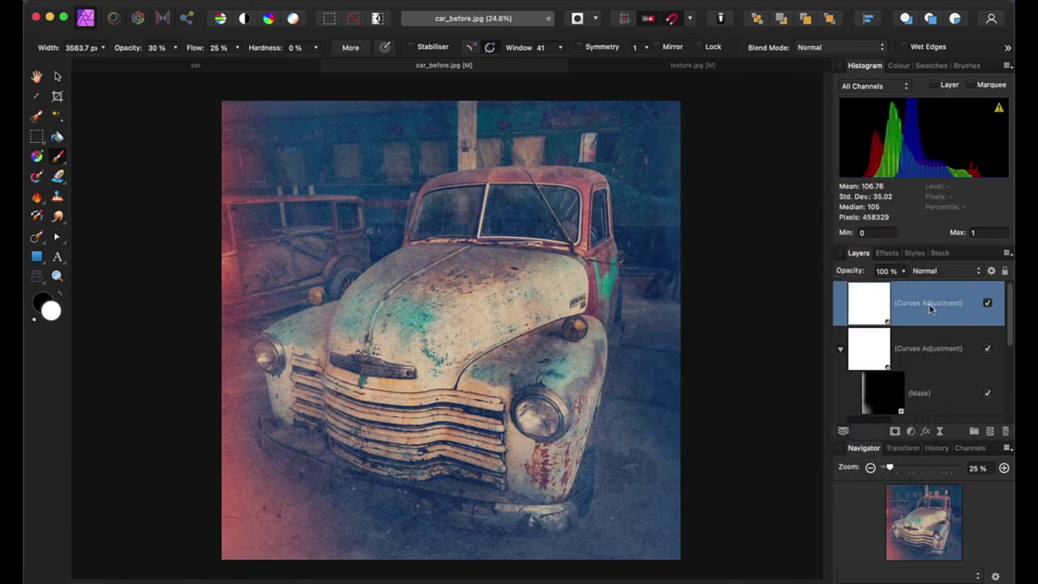